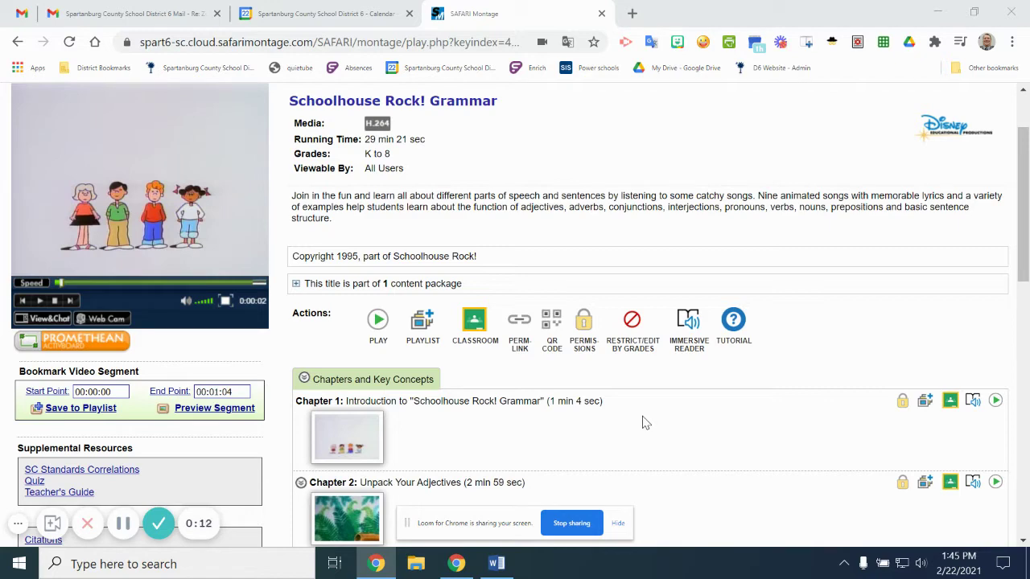
Step: Load Chapter 2, Unpack Your Adjectives (00:00:00–00:02:59), into the Schoolhouse Rock! Grammar player and play it
{"action": "scroll", "coordinate": [688, 312], "scroll_direction": "up", "scroll_amount": 1}
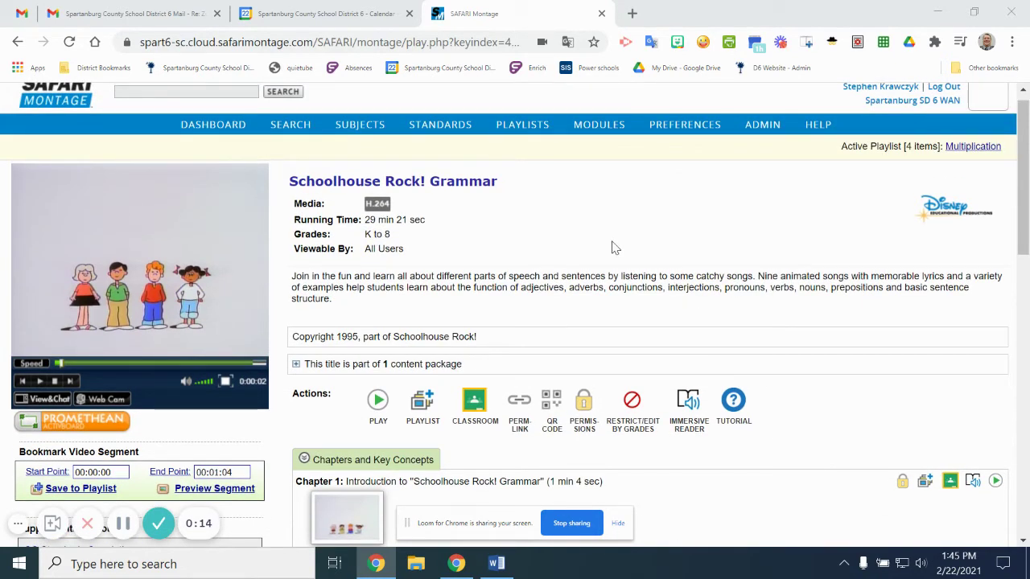
{"action": "scroll", "coordinate": [611, 248], "scroll_direction": "up", "scroll_amount": 1}
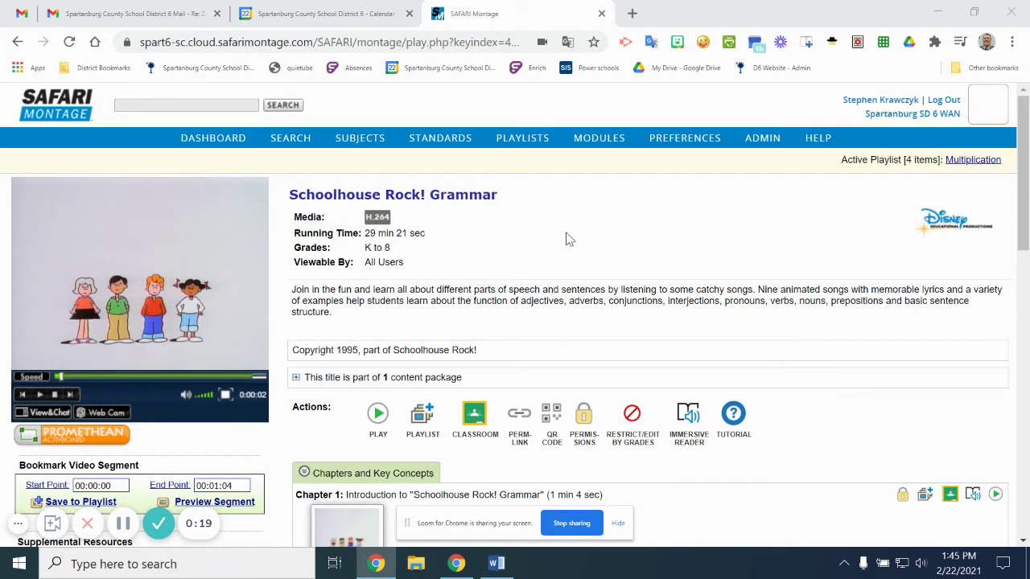
{"action": "left_click", "coordinate": [418, 250]}
{"action": "scroll", "coordinate": [571, 276], "scroll_direction": "down", "scroll_amount": 3}
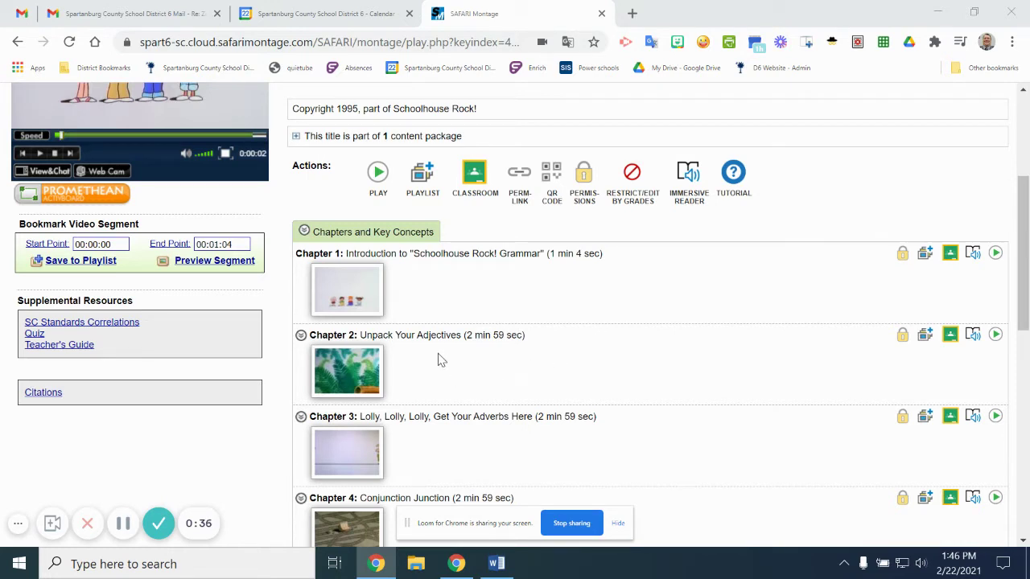
{"action": "left_click", "coordinate": [359, 381]}
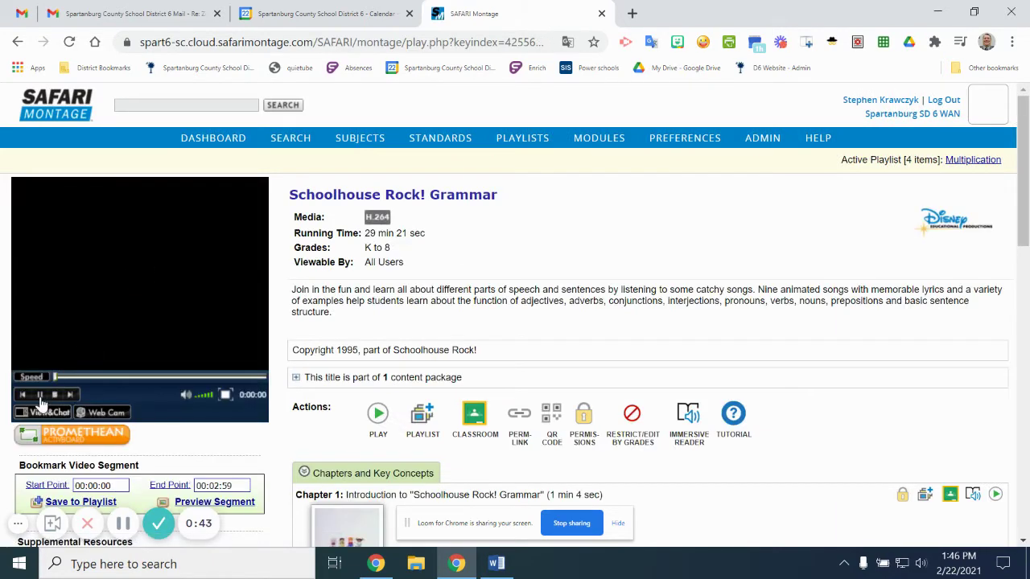
{"action": "left_click", "coordinate": [40, 396]}
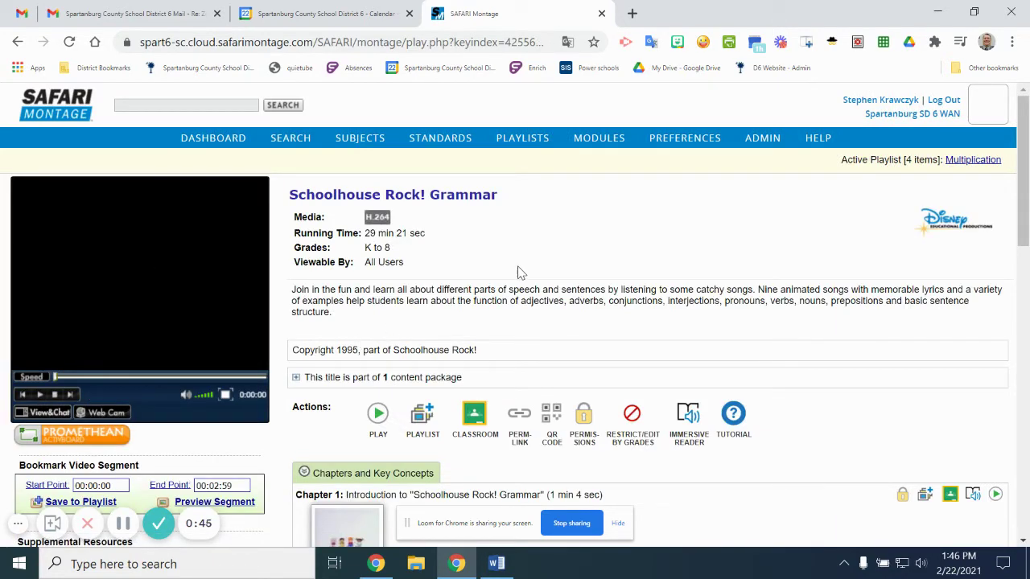
{"action": "scroll", "coordinate": [541, 271], "scroll_direction": "down", "scroll_amount": 1}
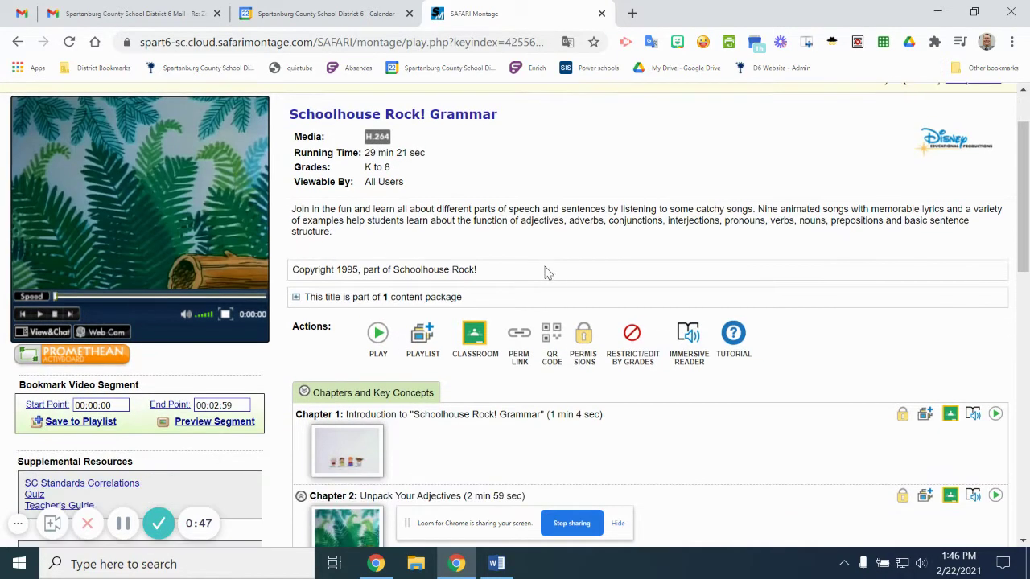
Step: Copy the Chapter 2 Unpack Your Adjectives QR code image from the title's QR code page
{"action": "left_click", "coordinate": [550, 338]}
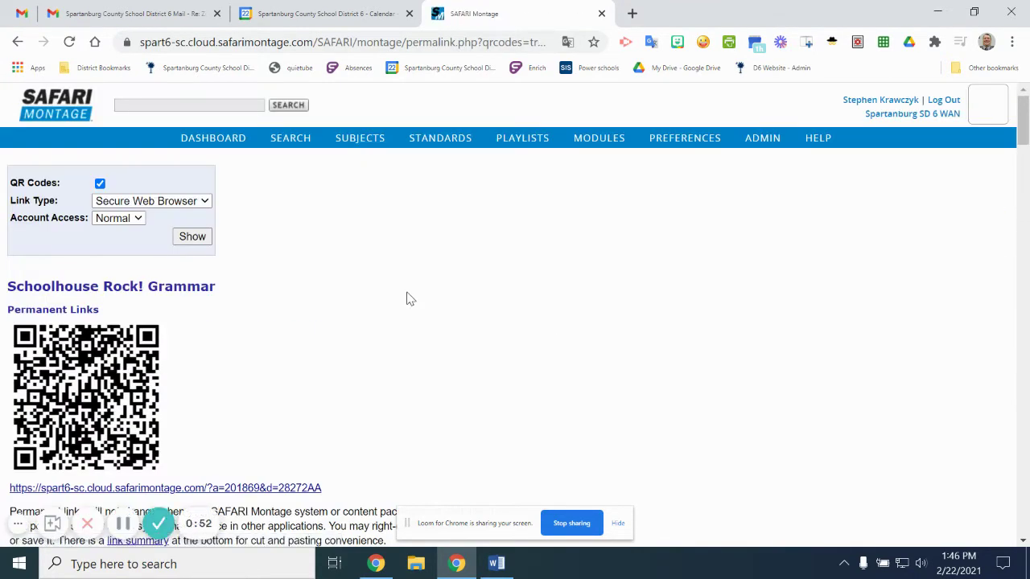
{"action": "scroll", "coordinate": [395, 265], "scroll_direction": "down", "scroll_amount": 5}
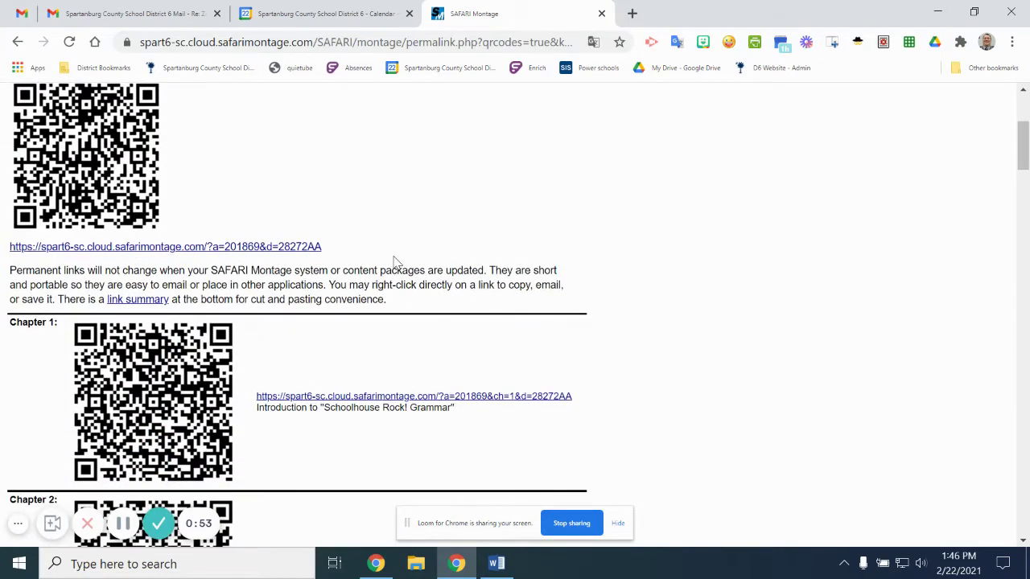
{"action": "scroll", "coordinate": [395, 266], "scroll_direction": "down", "scroll_amount": 7}
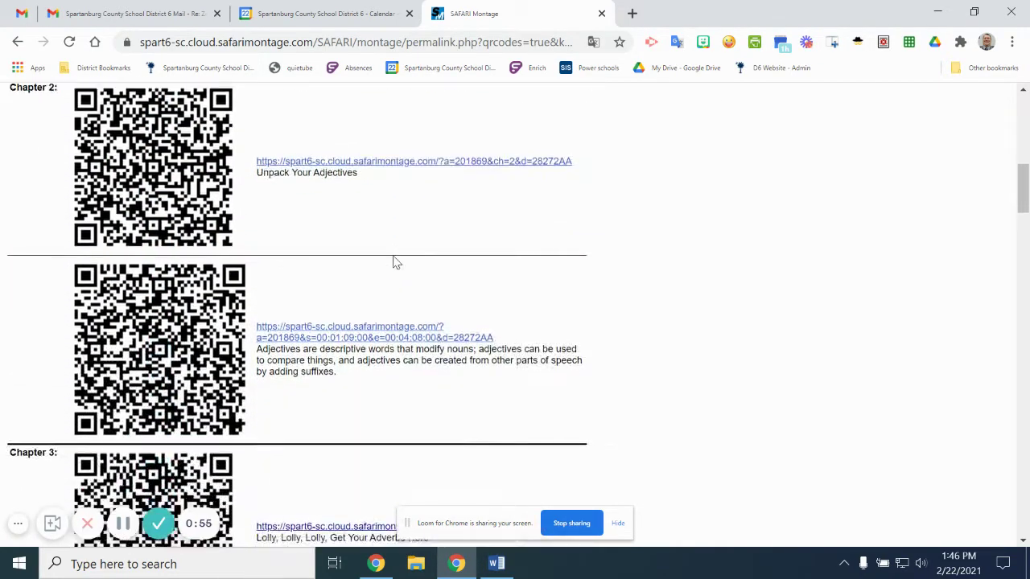
{"action": "scroll", "coordinate": [395, 262], "scroll_direction": "up", "scroll_amount": 12}
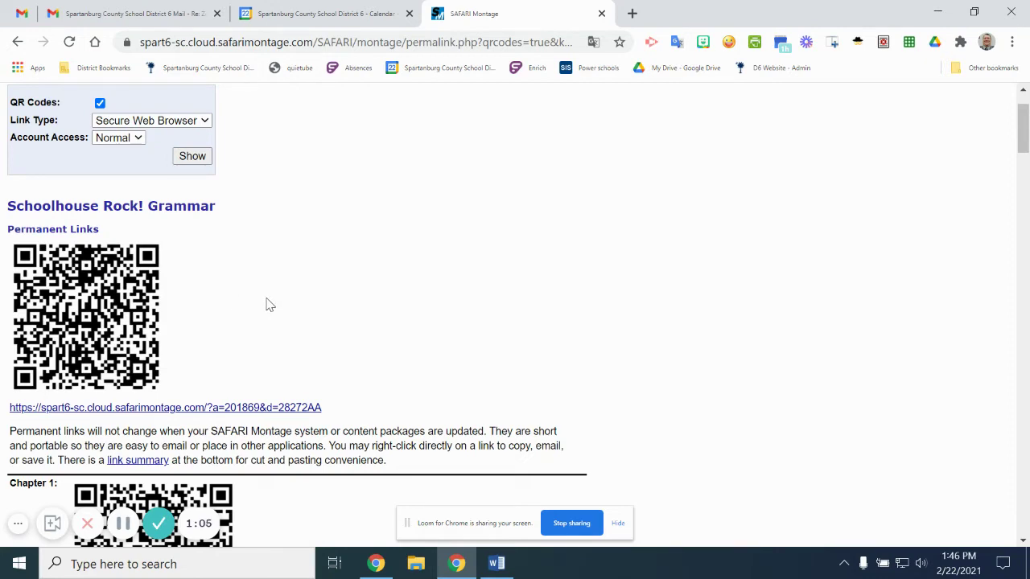
{"action": "scroll", "coordinate": [269, 304], "scroll_direction": "down", "scroll_amount": 5}
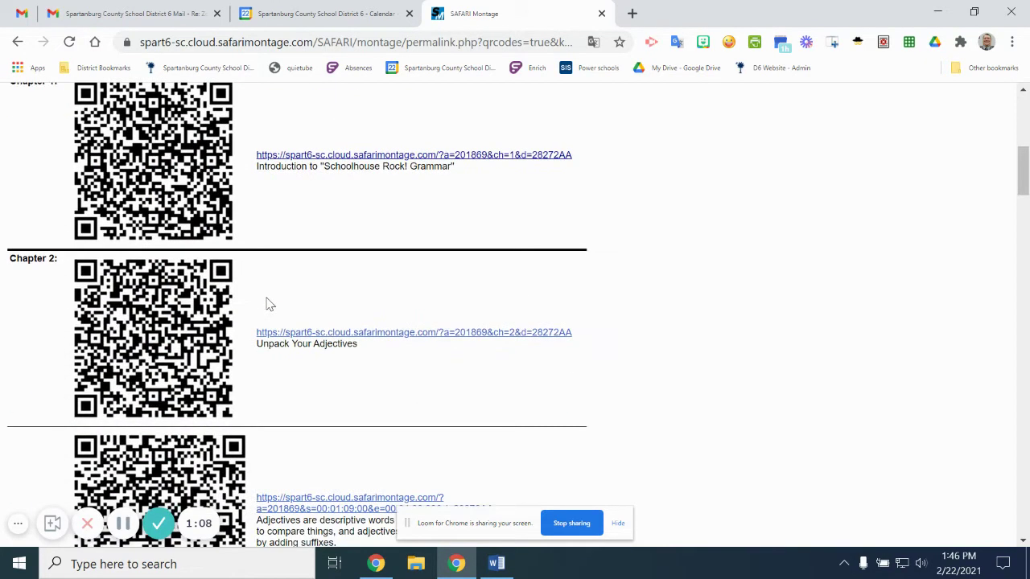
{"action": "scroll", "coordinate": [270, 304], "scroll_direction": "down", "scroll_amount": 1}
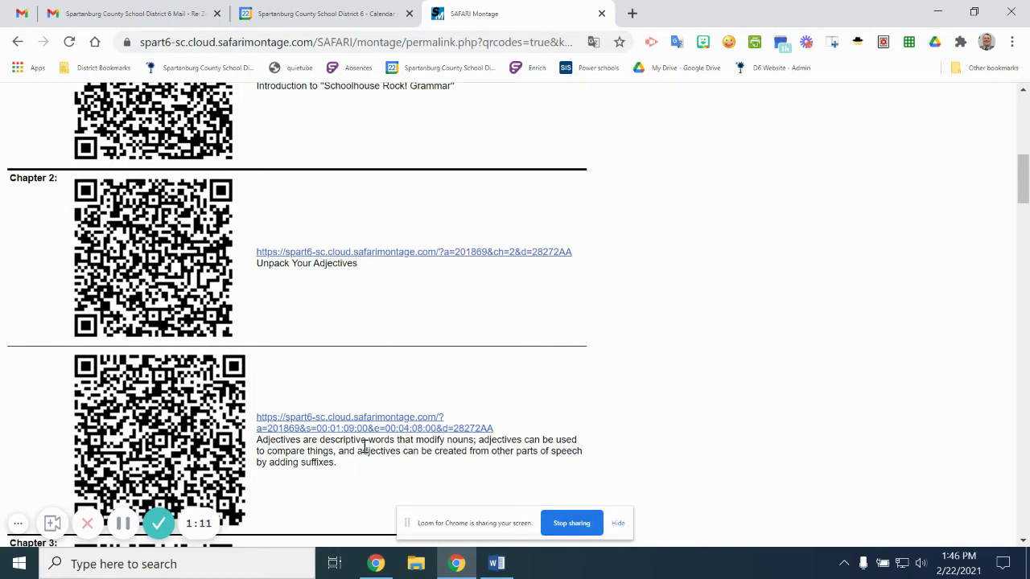
{"action": "right_click", "coordinate": [168, 252]}
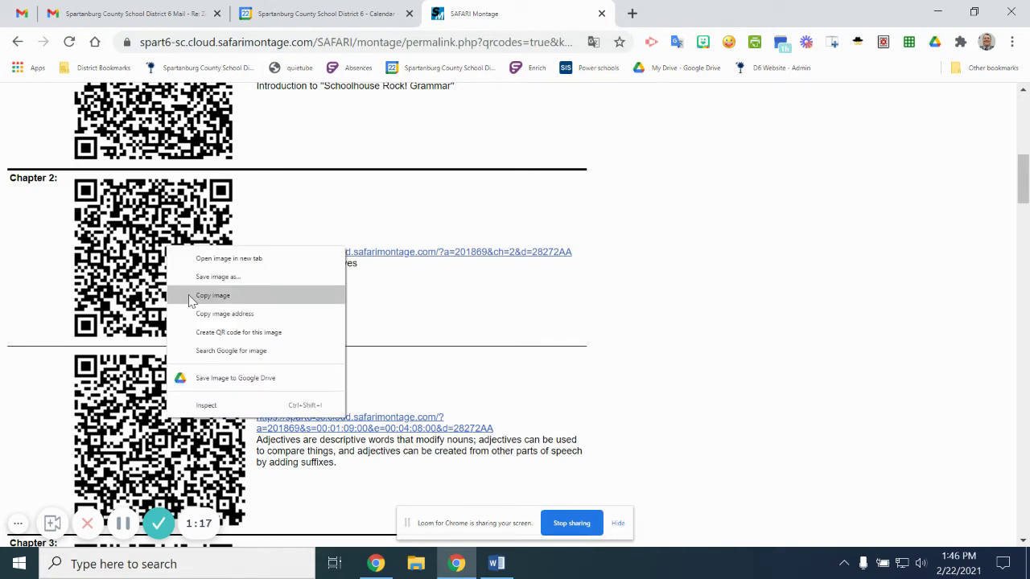
{"action": "left_click", "coordinate": [212, 295]}
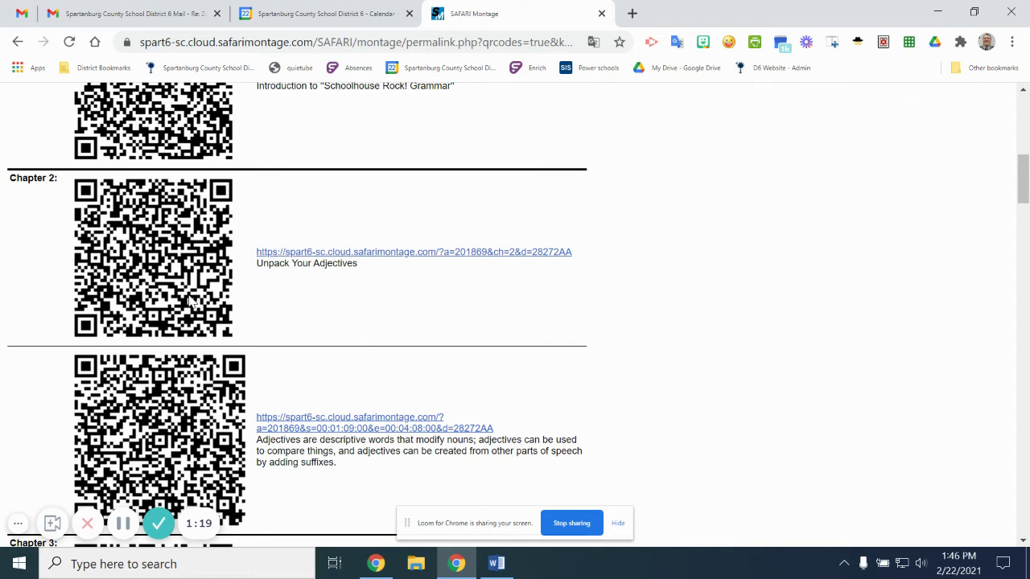
Step: Paste the QR code, keeping its original formatting, on the empty line below the flyer's first paragraph
{"action": "left_click", "coordinate": [496, 566]}
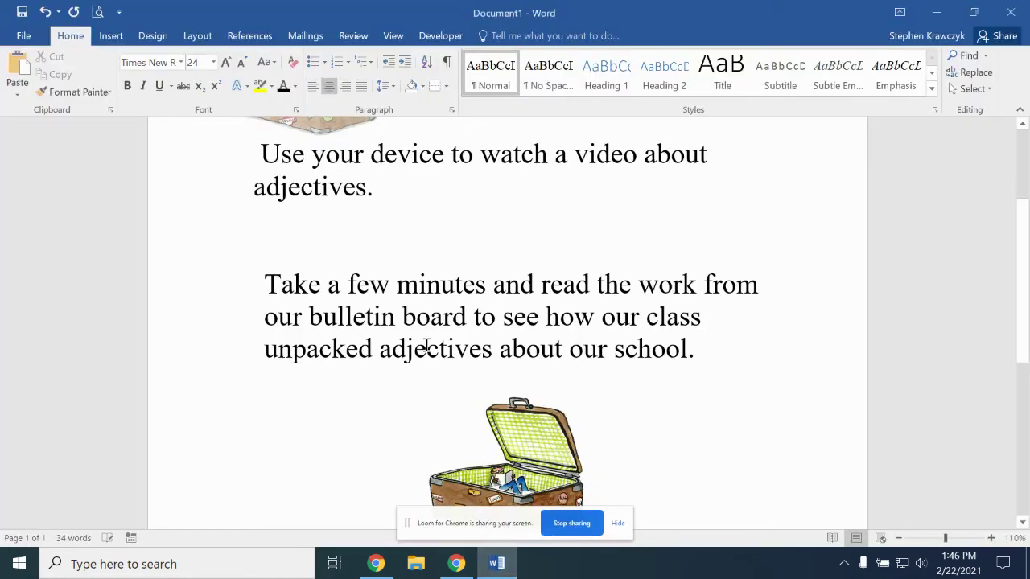
{"action": "scroll", "coordinate": [426, 346], "scroll_direction": "up", "scroll_amount": 3}
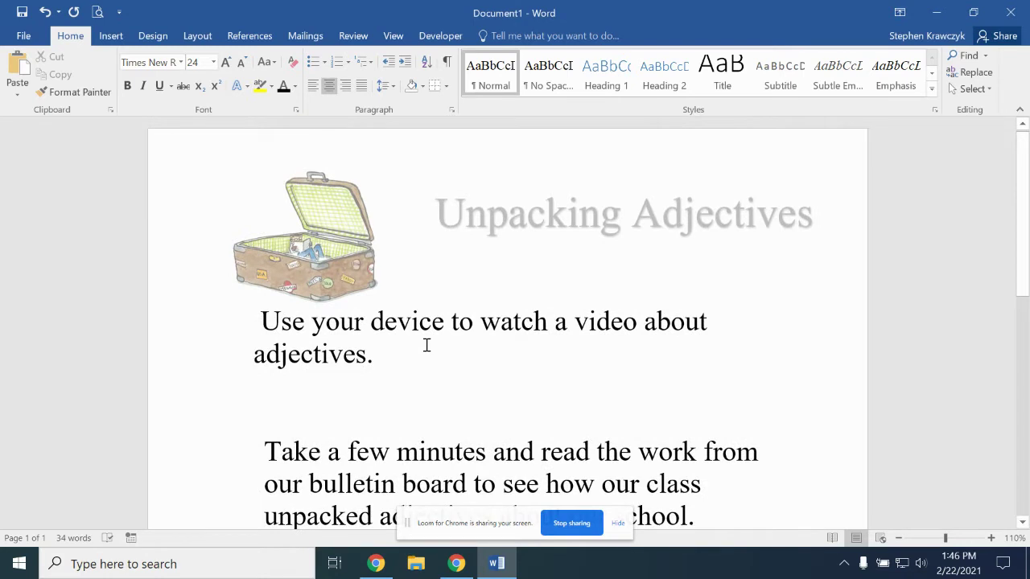
{"action": "scroll", "coordinate": [426, 346], "scroll_direction": "down", "scroll_amount": 1}
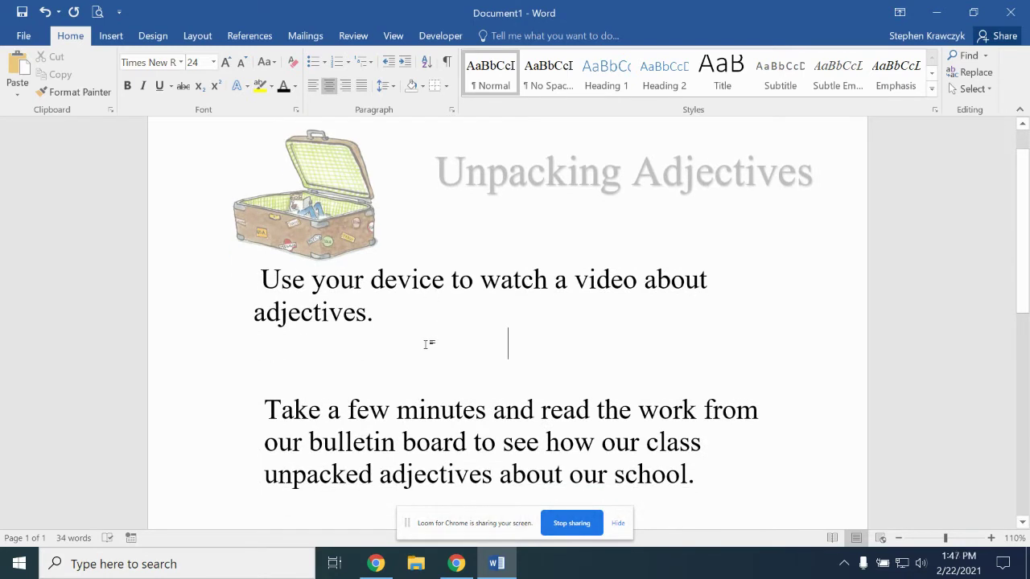
{"action": "left_click", "coordinate": [505, 350]}
{"action": "right_click", "coordinate": [521, 352]}
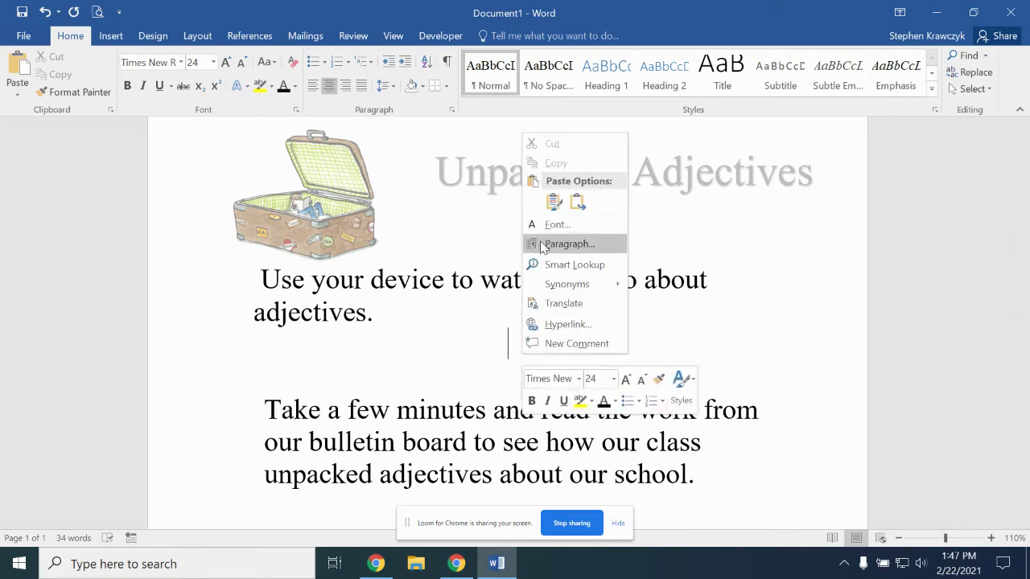
{"action": "left_click", "coordinate": [552, 205]}
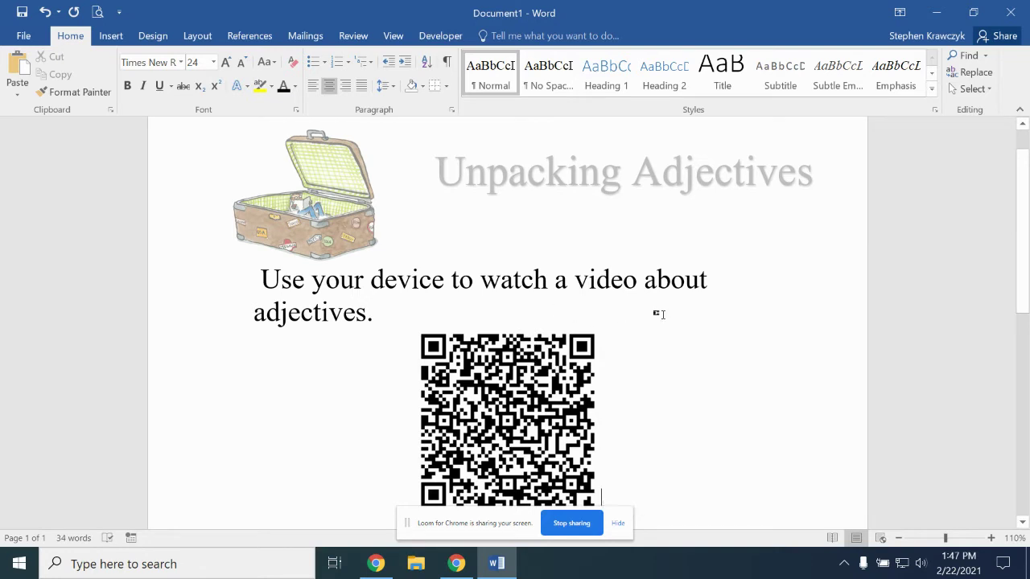
Step: Scroll through the flyer to check the QR code, then return to the SAFARI Montage page
{"action": "scroll", "coordinate": [662, 314], "scroll_direction": "down", "scroll_amount": 3}
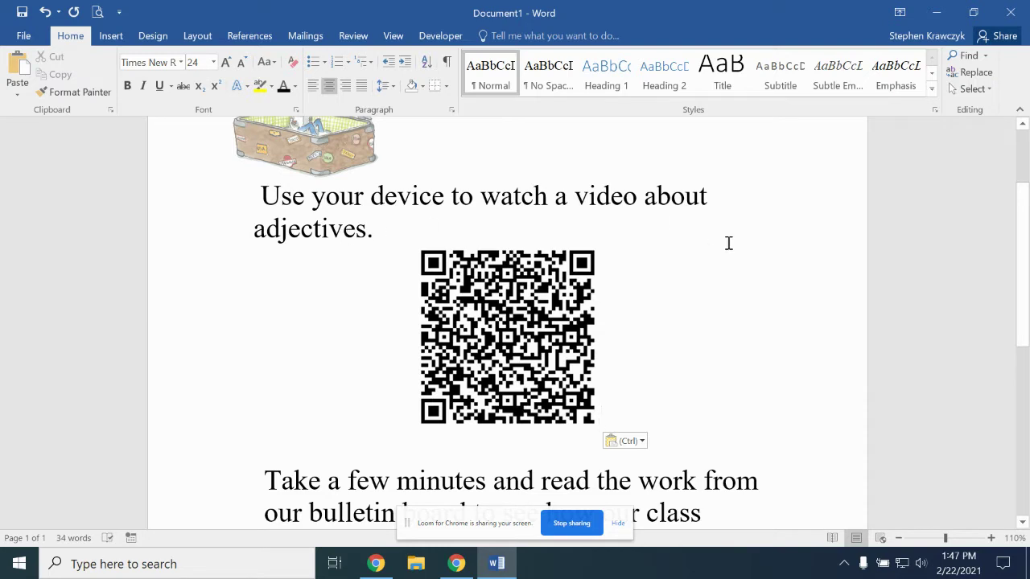
{"action": "scroll", "coordinate": [693, 296], "scroll_direction": "down", "scroll_amount": 1}
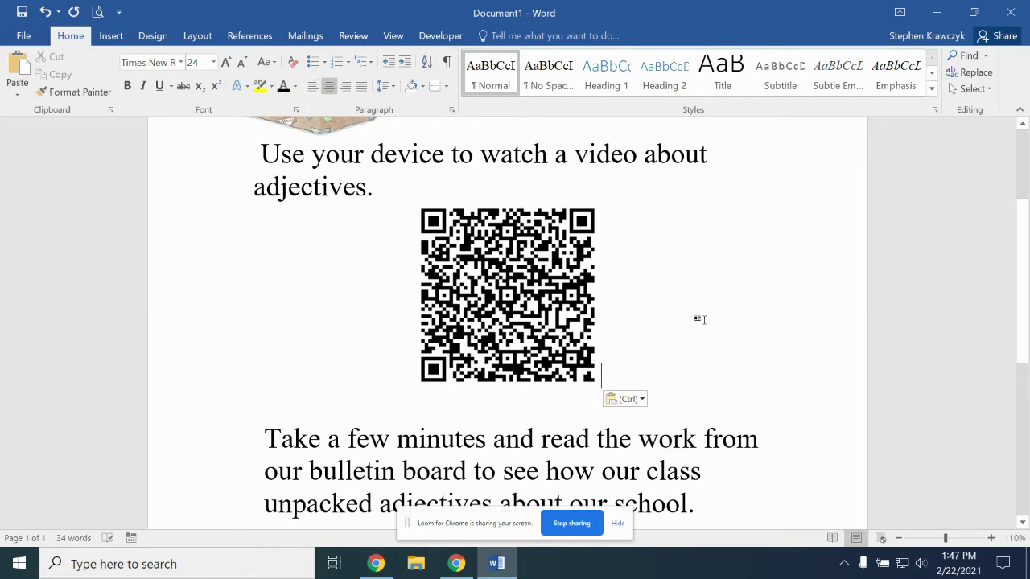
{"action": "scroll", "coordinate": [699, 320], "scroll_direction": "down", "scroll_amount": 1}
{"action": "scroll", "coordinate": [698, 319], "scroll_direction": "down", "scroll_amount": 5}
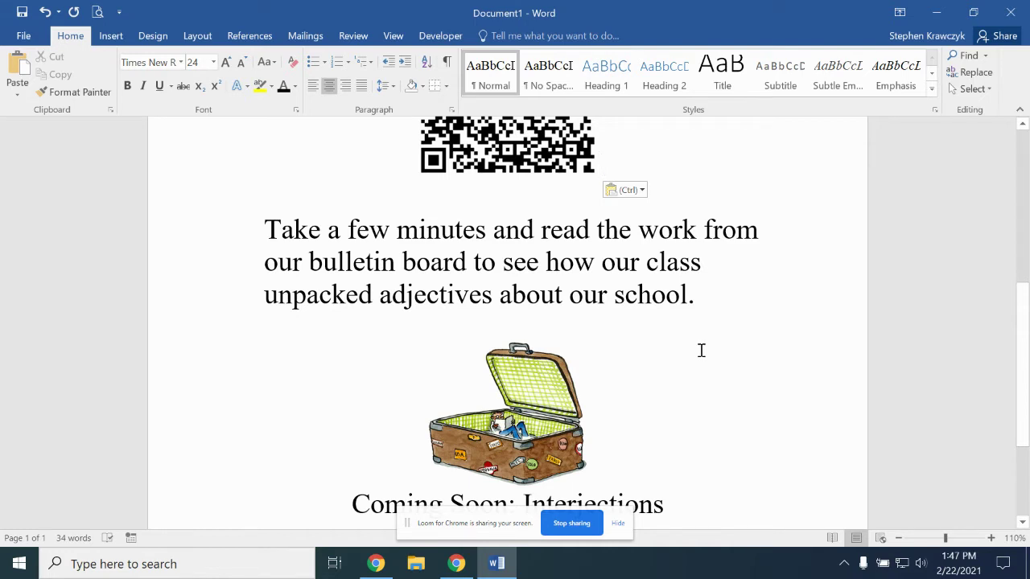
{"action": "scroll", "coordinate": [701, 350], "scroll_direction": "down", "scroll_amount": 2}
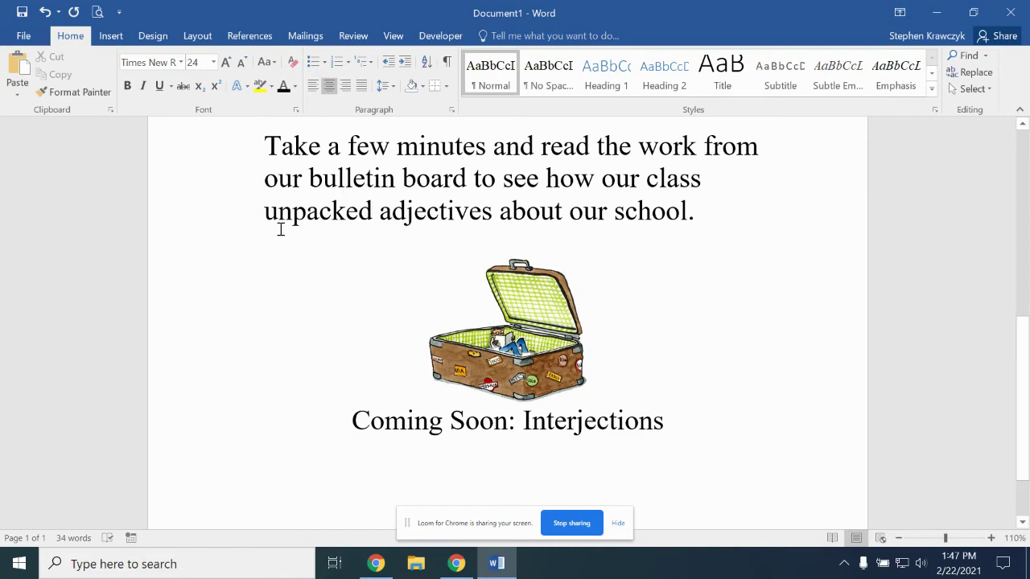
{"action": "left_click", "coordinate": [456, 564]}
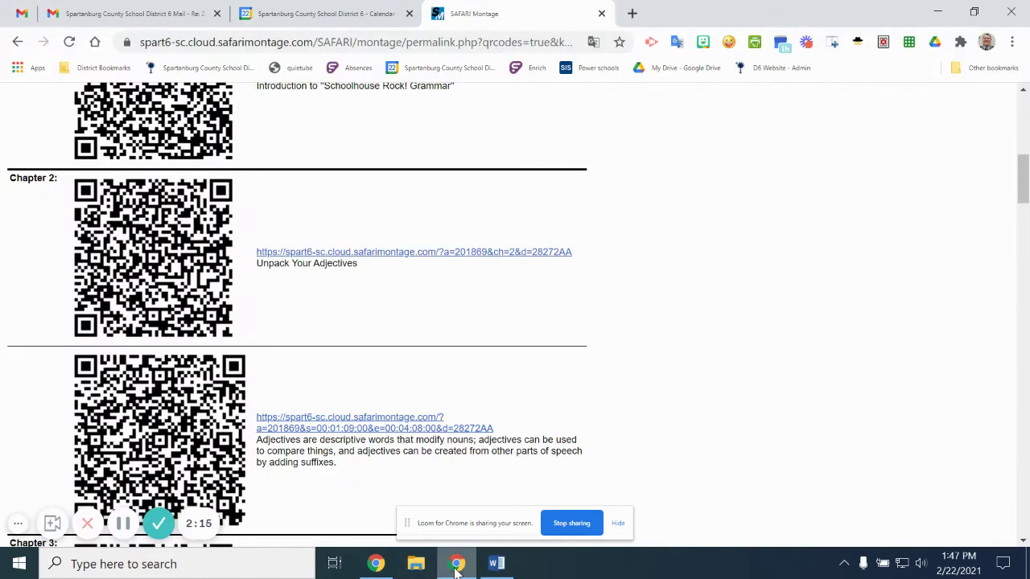
Step: Go back to the Schoolhouse Rock! Grammar title page and choose Chapter 5: Interjections!
{"action": "left_click", "coordinate": [19, 44]}
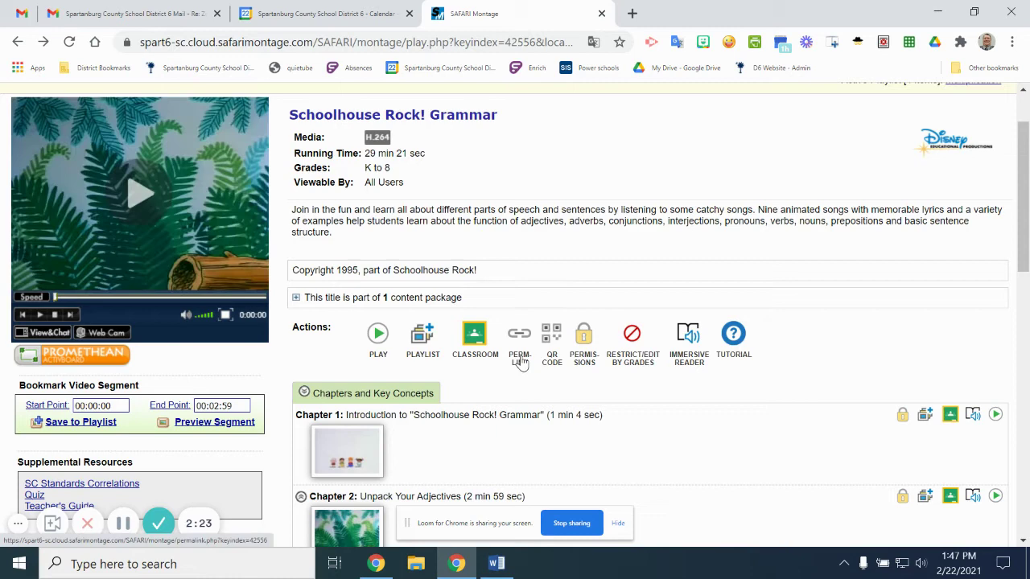
{"action": "scroll", "coordinate": [509, 317], "scroll_direction": "down", "scroll_amount": 3}
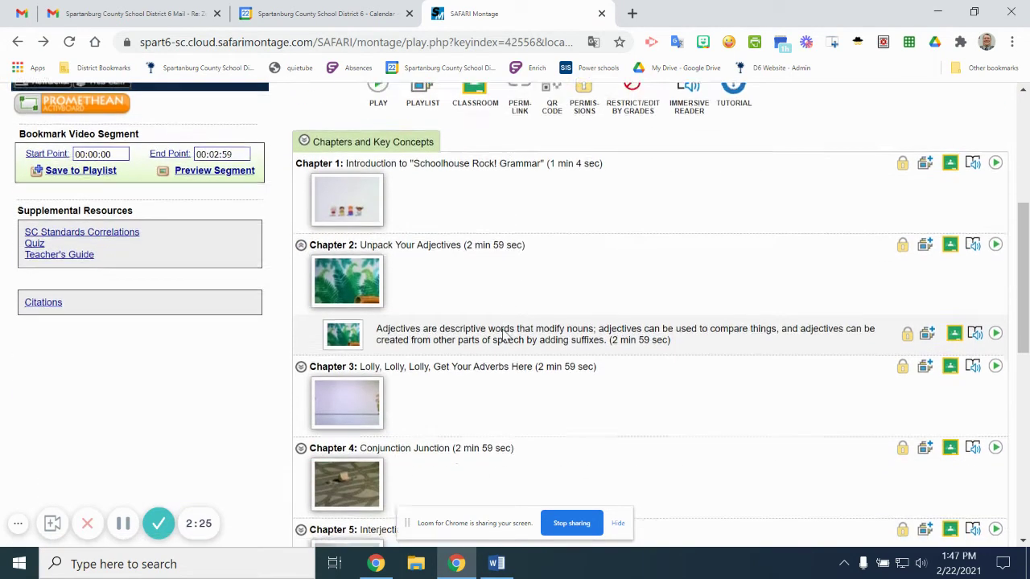
{"action": "scroll", "coordinate": [504, 337], "scroll_direction": "down", "scroll_amount": 3}
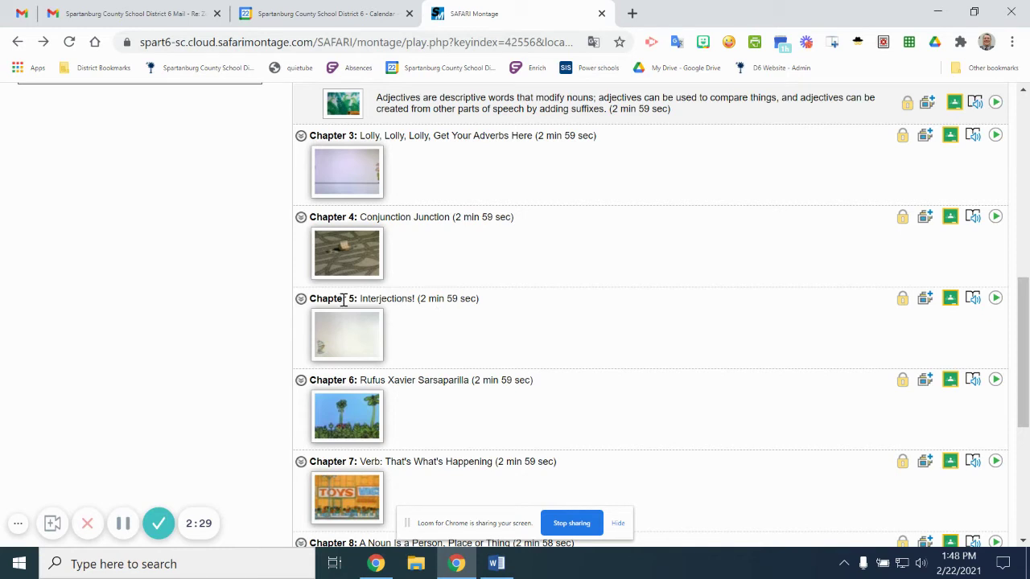
{"action": "left_click", "coordinate": [336, 334]}
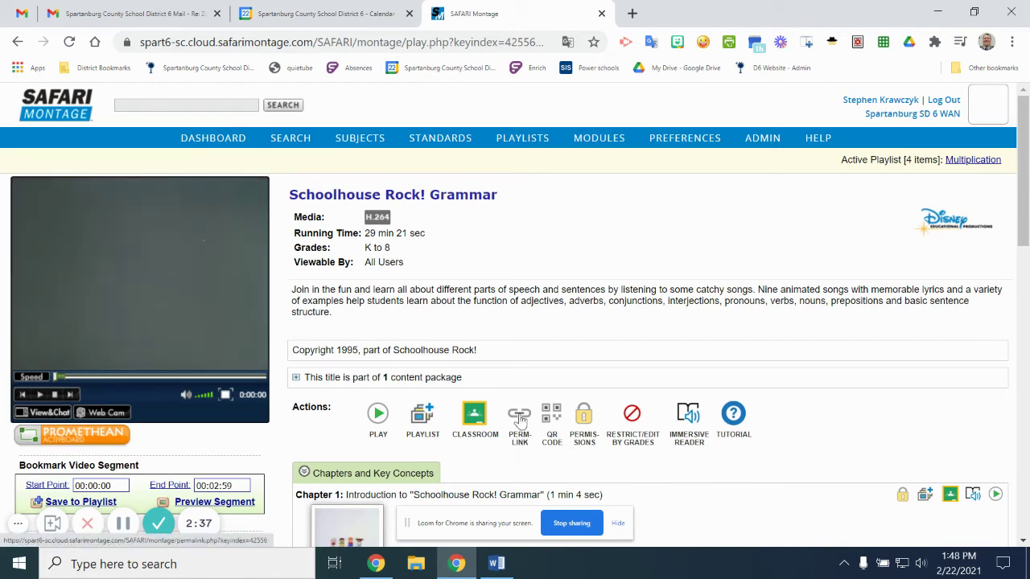
Step: Copy the Chapter 5 Interjections! URL from the title's PERM-LINK page
{"action": "left_click", "coordinate": [520, 420]}
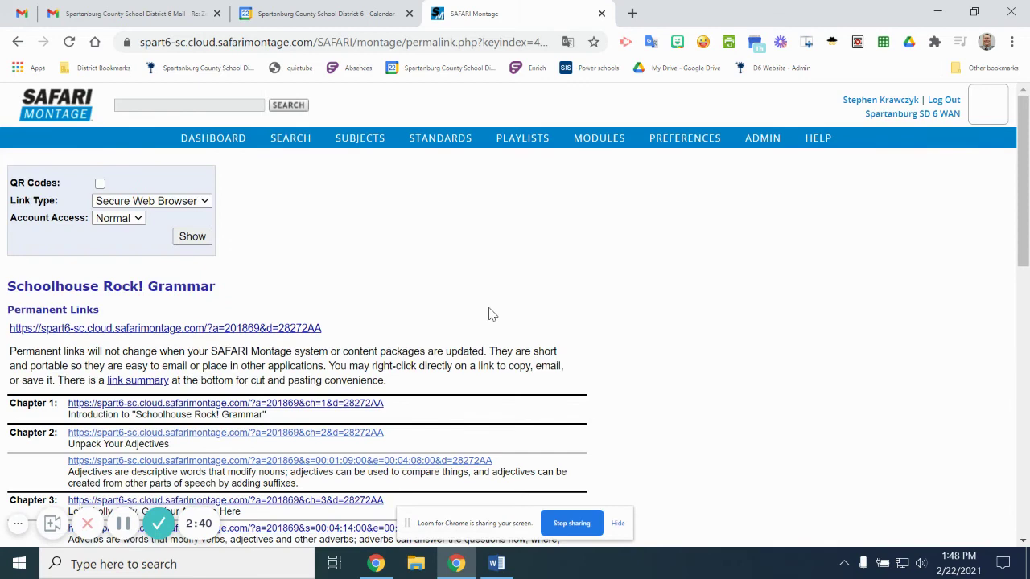
{"action": "scroll", "coordinate": [523, 301], "scroll_direction": "down", "scroll_amount": 2}
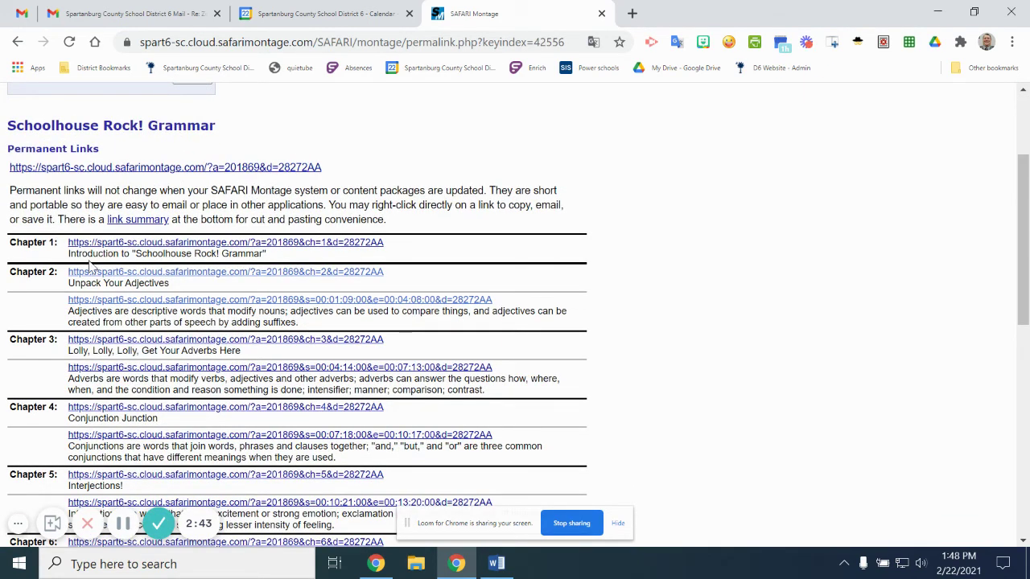
{"action": "scroll", "coordinate": [550, 370], "scroll_direction": "down", "scroll_amount": 1}
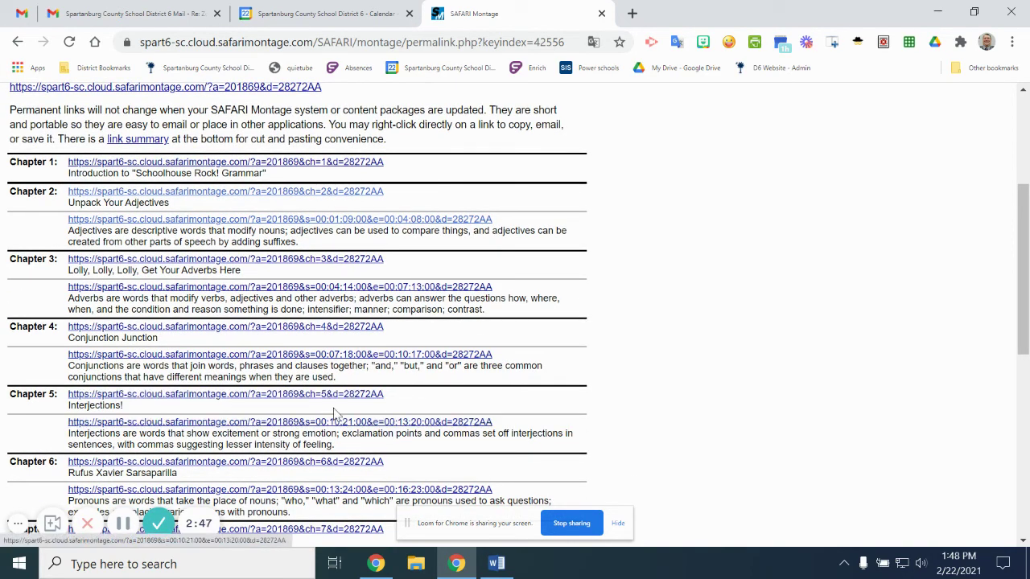
{"action": "left_click_drag", "start_coordinate": [387, 394], "coordinate": [68, 394]}
{"action": "key", "text": "ctrl+c"}
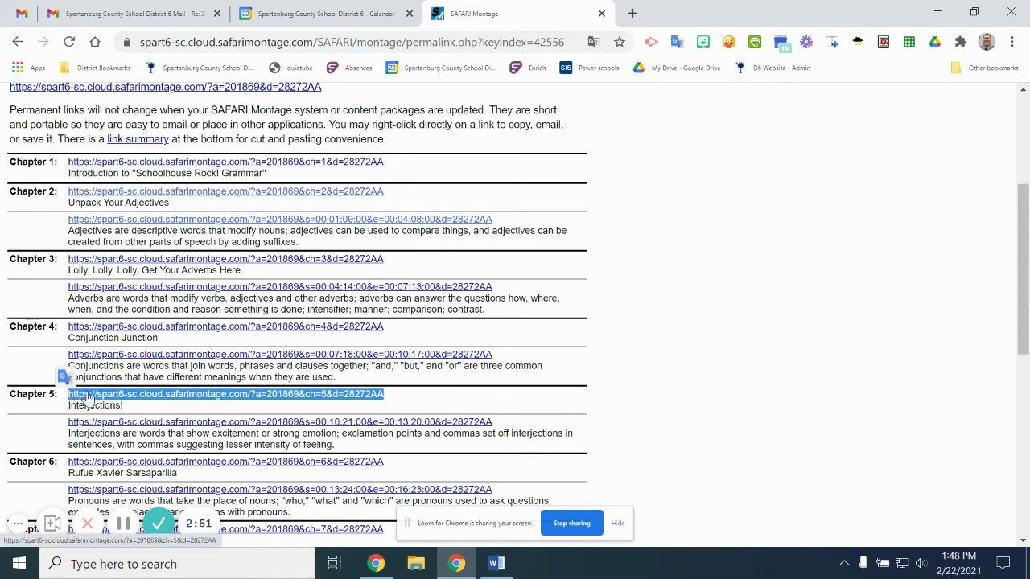
{"action": "right_click", "coordinate": [90, 394]}
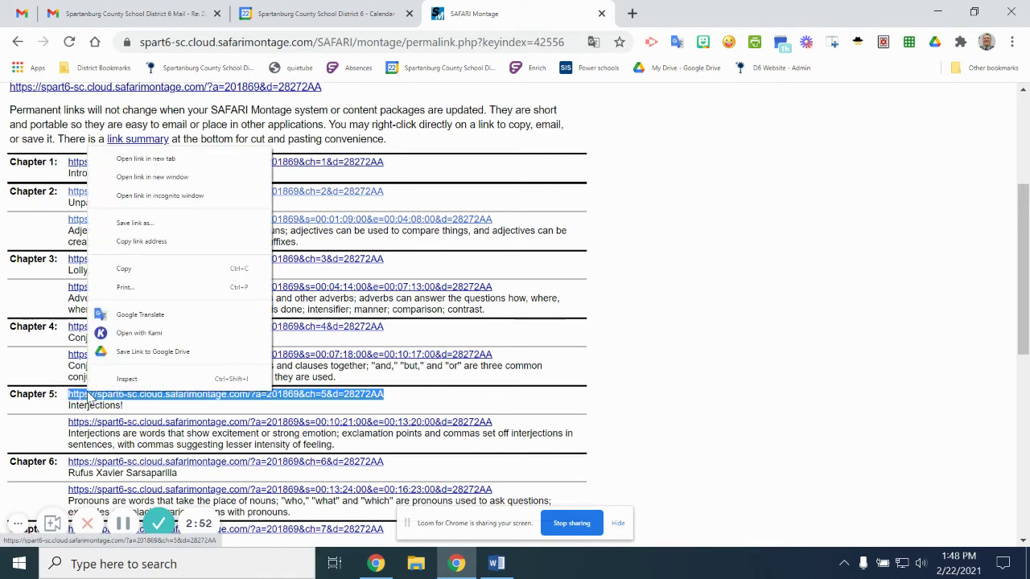
{"action": "left_click", "coordinate": [125, 269]}
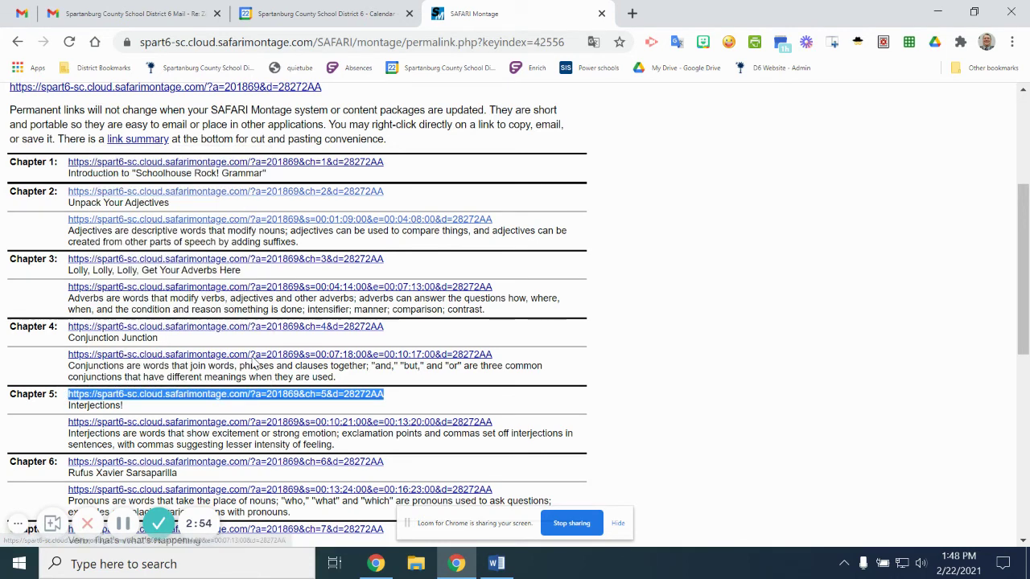
Step: Reduce the font to 11 pt below 'Coming Soon: Interjections' and paste the Chapter 5 link there
{"action": "left_click", "coordinate": [492, 565]}
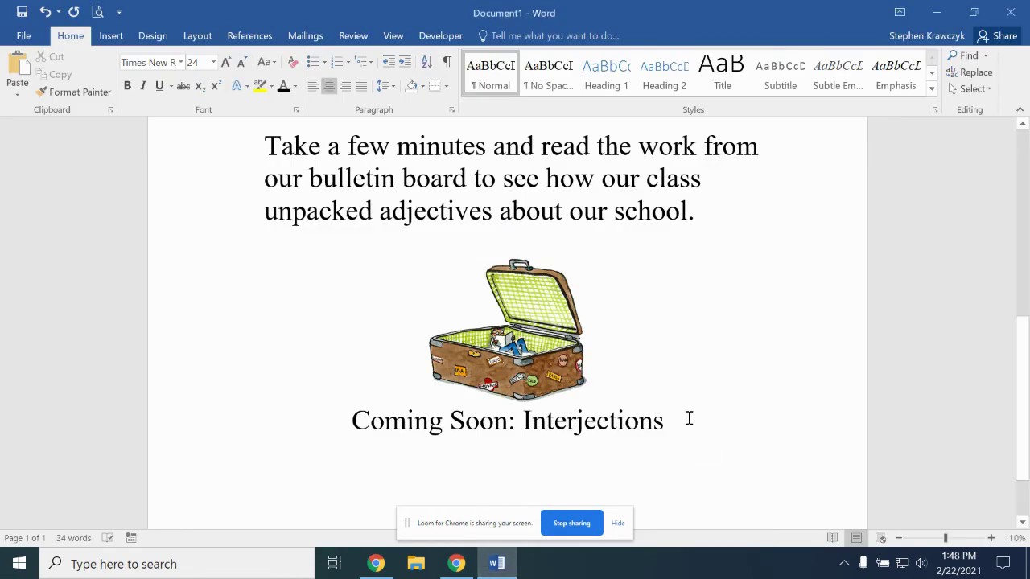
{"action": "left_click", "coordinate": [242, 66]}
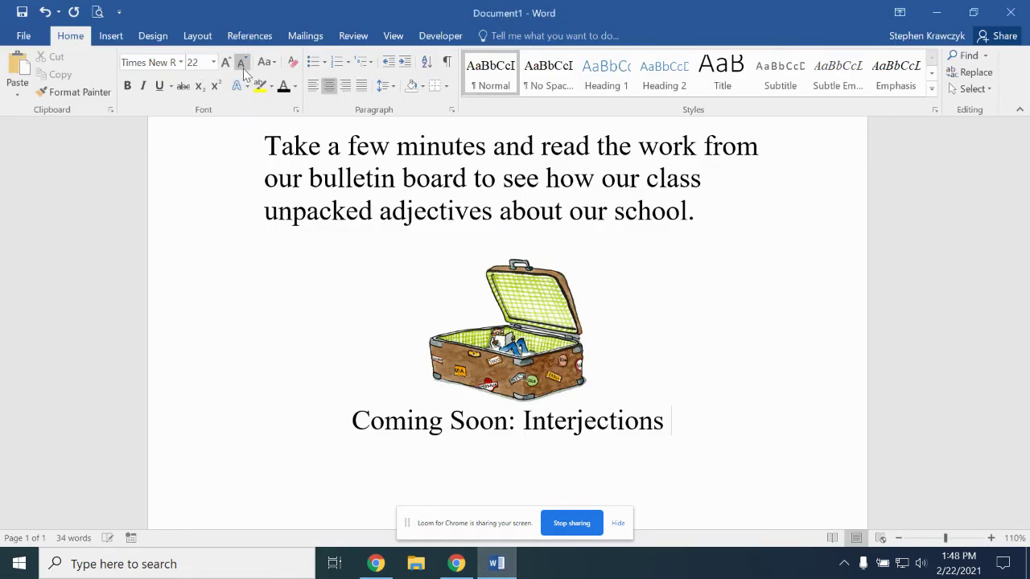
{"action": "left_click", "coordinate": [243, 68]}
{"action": "left_click", "coordinate": [242, 69]}
{"action": "left_click", "coordinate": [243, 68]}
{"action": "left_click", "coordinate": [243, 68]}
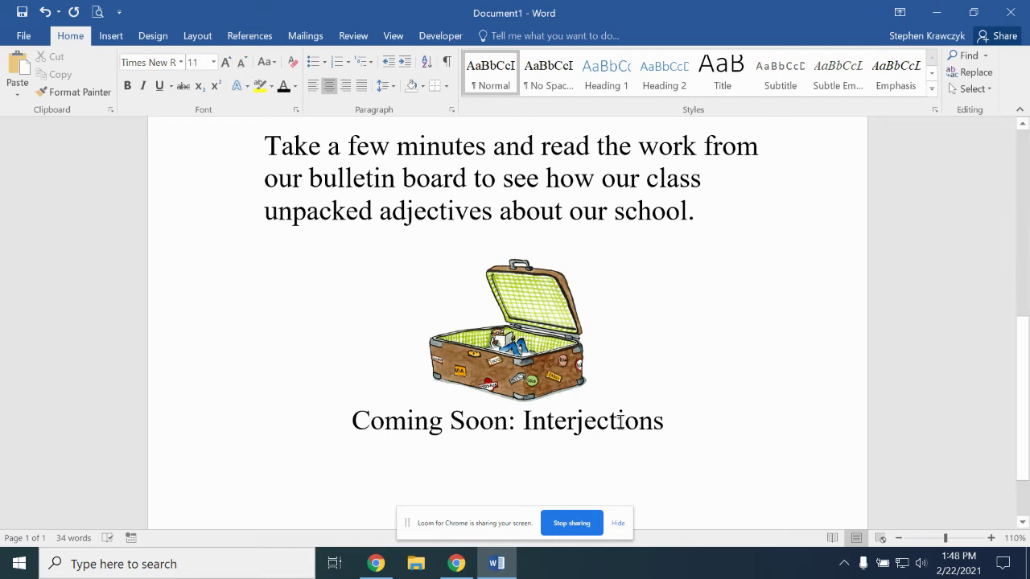
{"action": "right_click", "coordinate": [675, 430]}
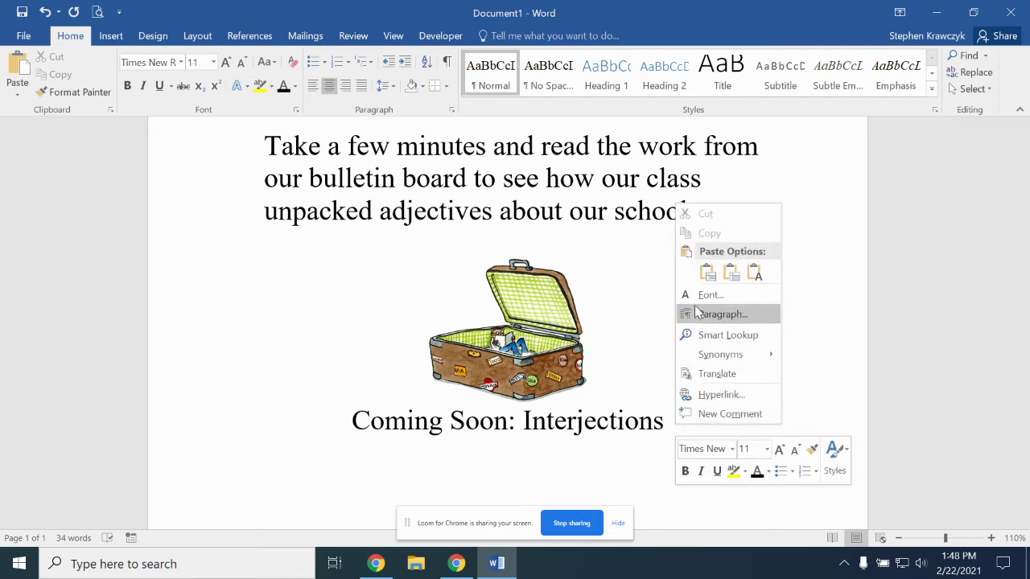
{"action": "left_click", "coordinate": [706, 275]}
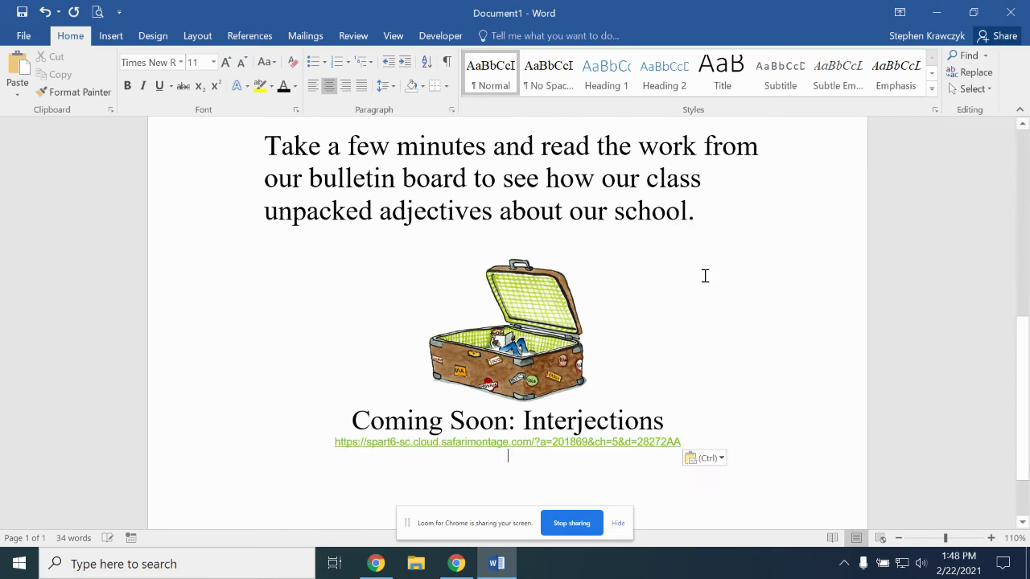